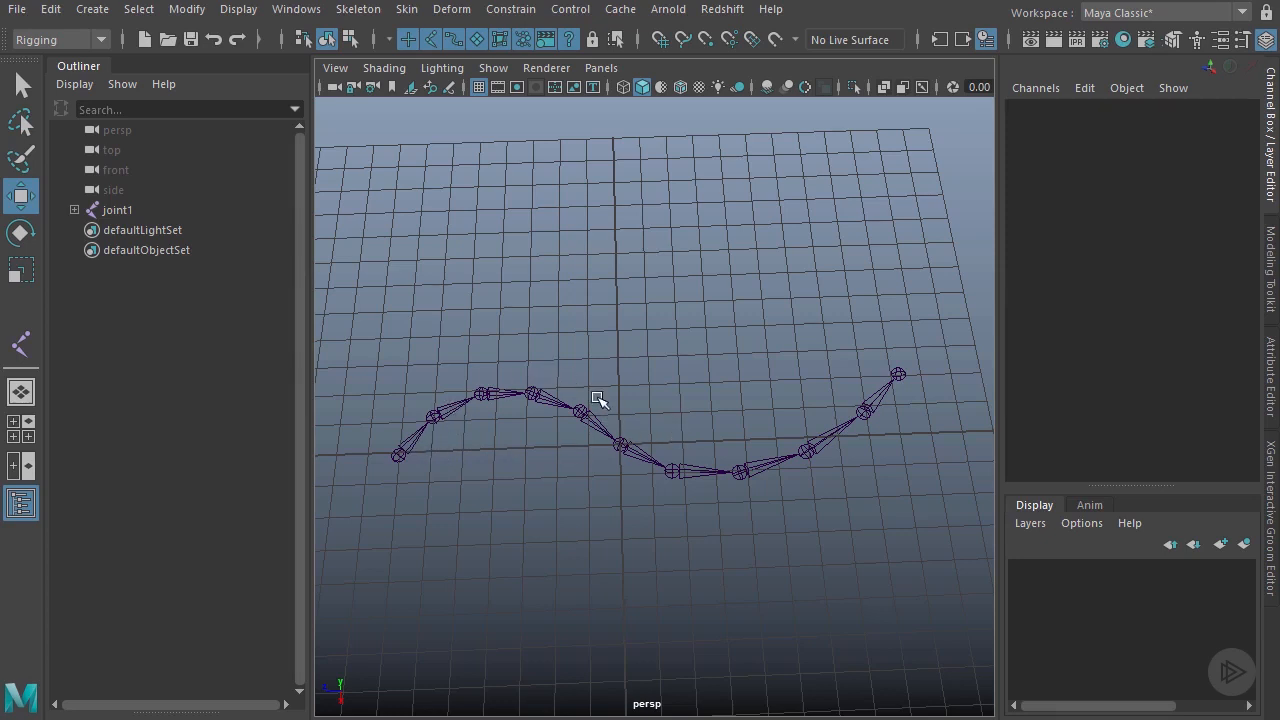
Step: Orbit around the eleven-joint wavy chain, check its root and tip joints, then open the Skeleton menu
alt+drag(622, 428, 574, 400)
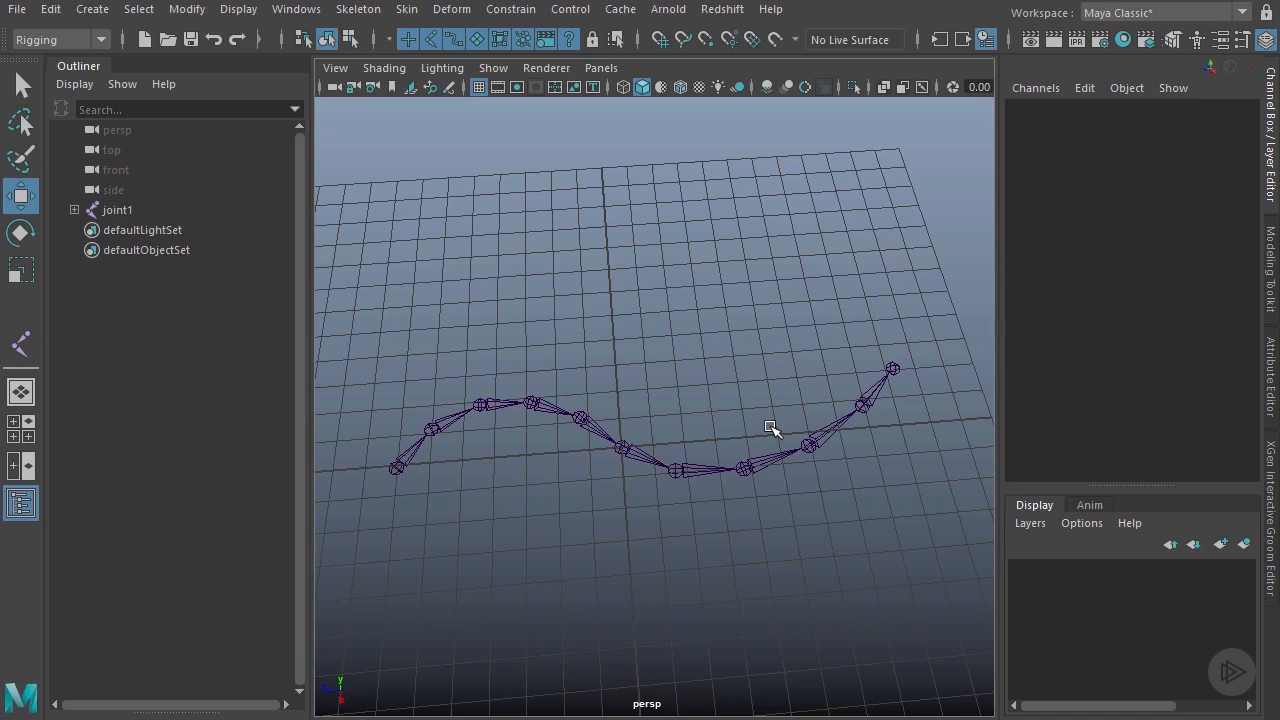
click(397, 467)
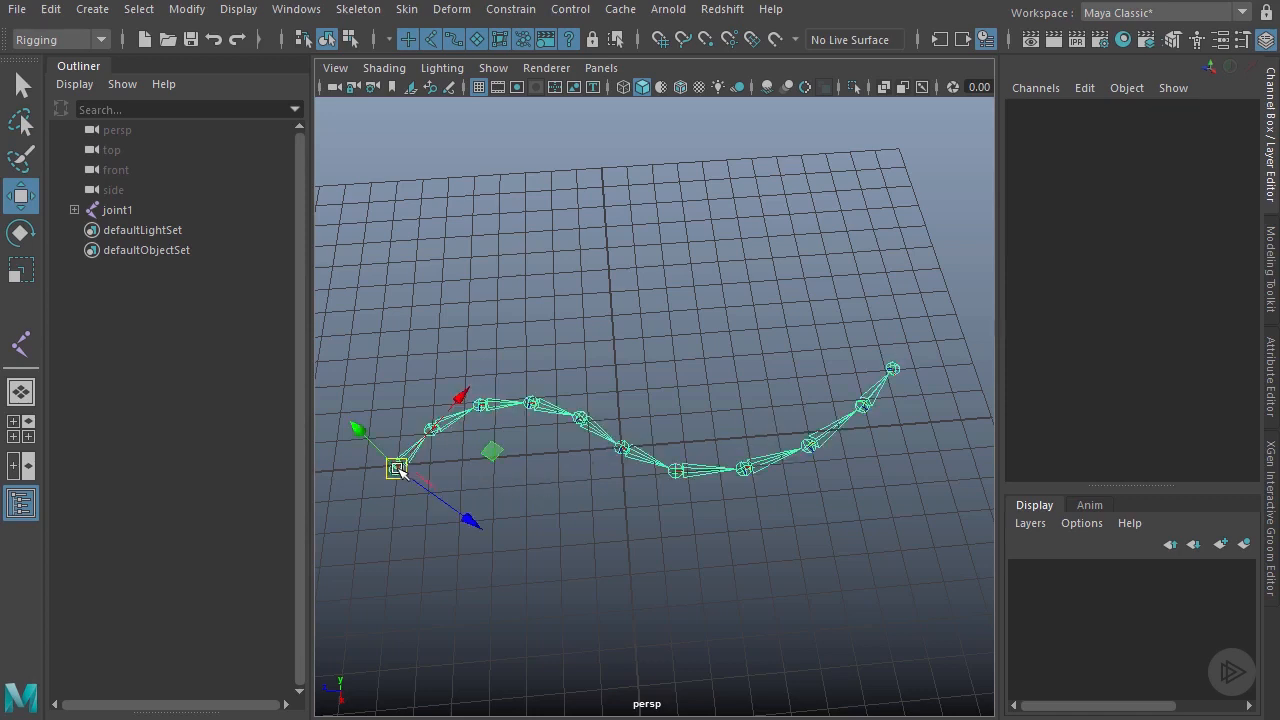
click(892, 369)
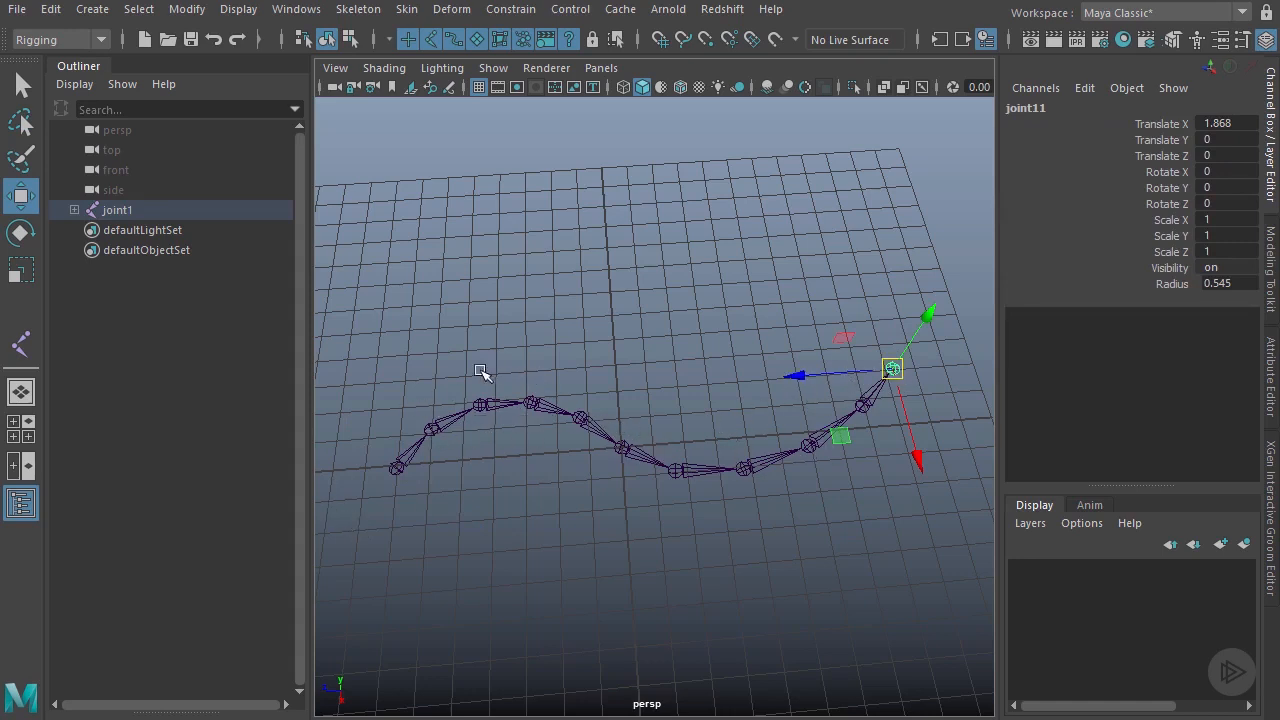
click(607, 376)
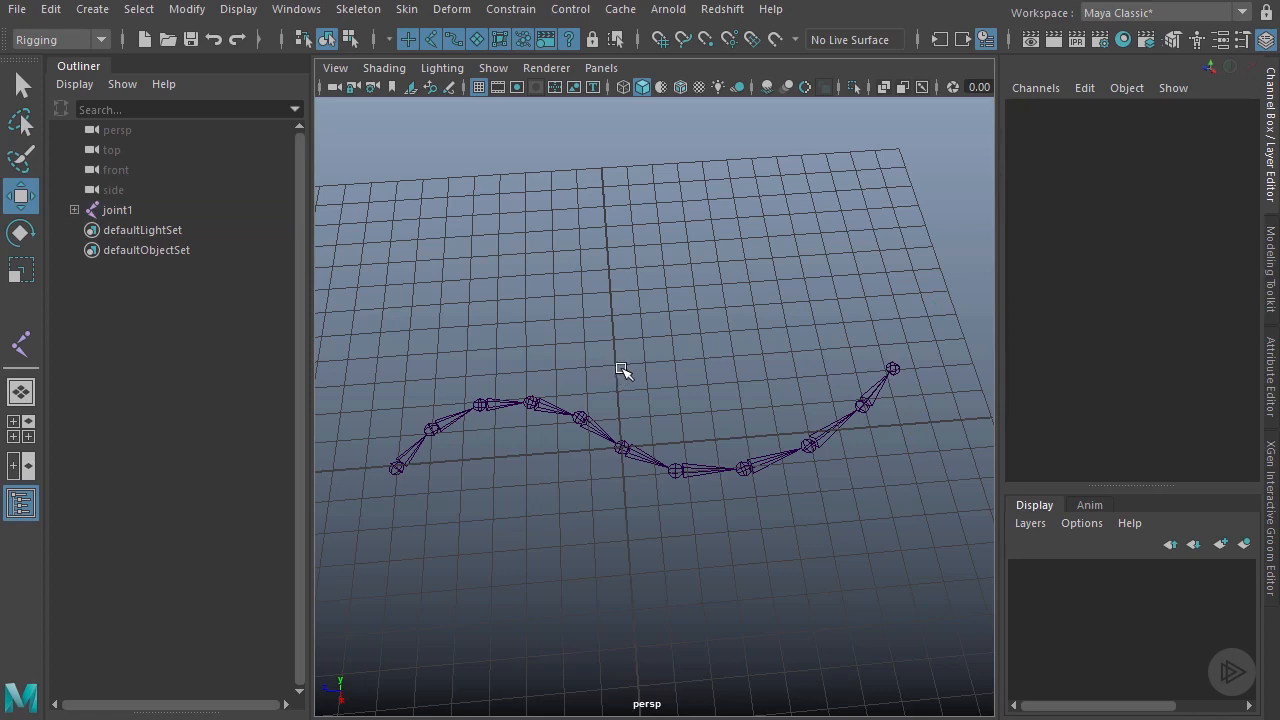
click(360, 10)
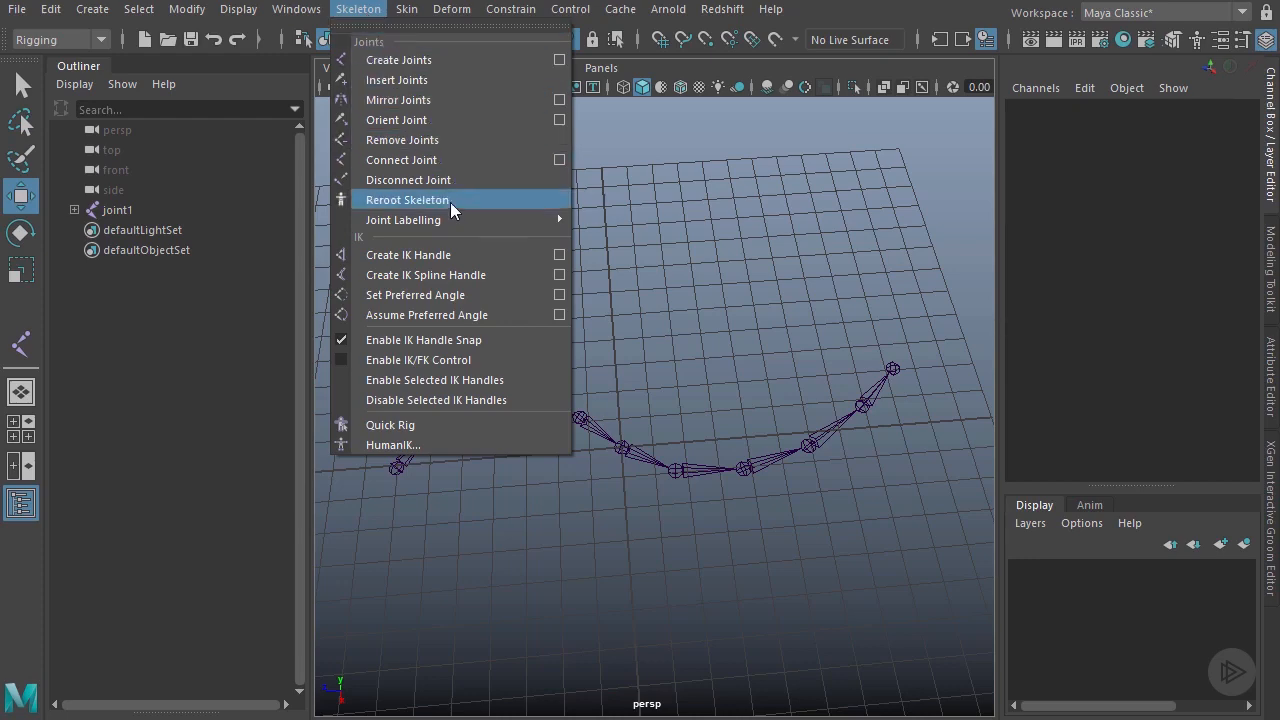
Step: Reset the IK Spline Handle tool to defaults (auto create and simplify curve, 1 span, Linear twist), panel moved aside
click(559, 275)
drag(1034, 63, 607, 58)
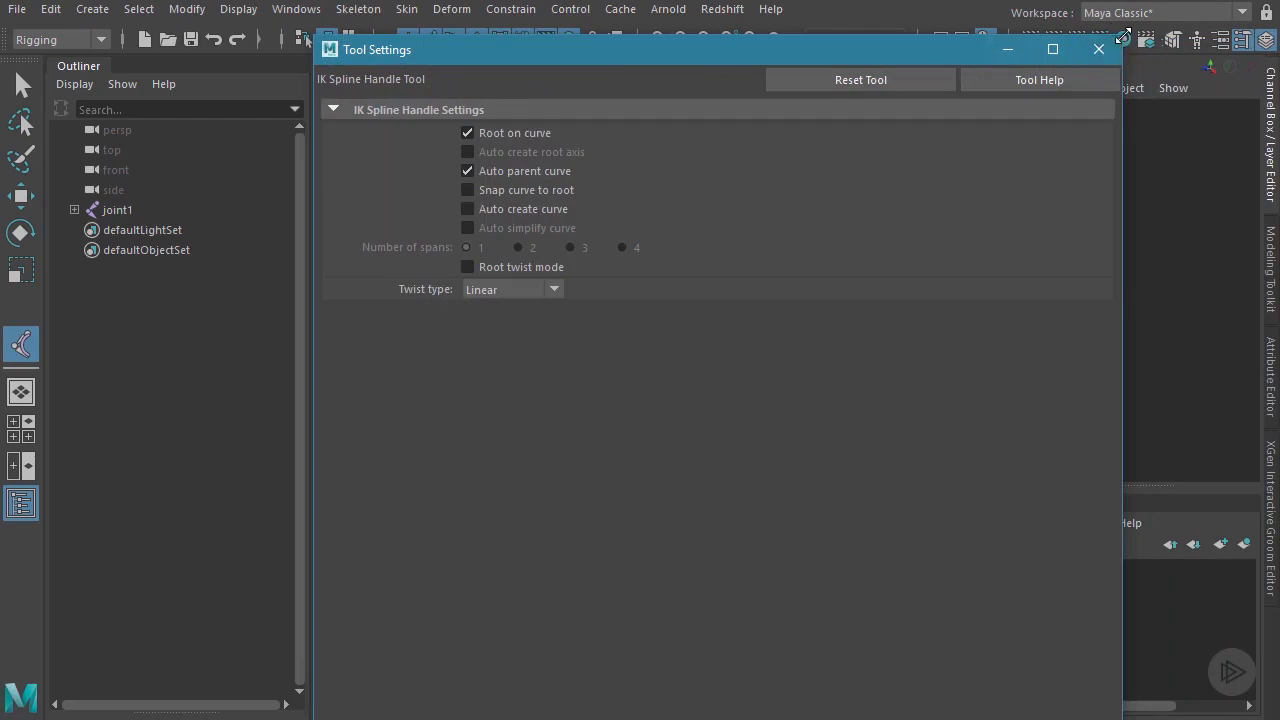
drag(728, 50, 703, 128)
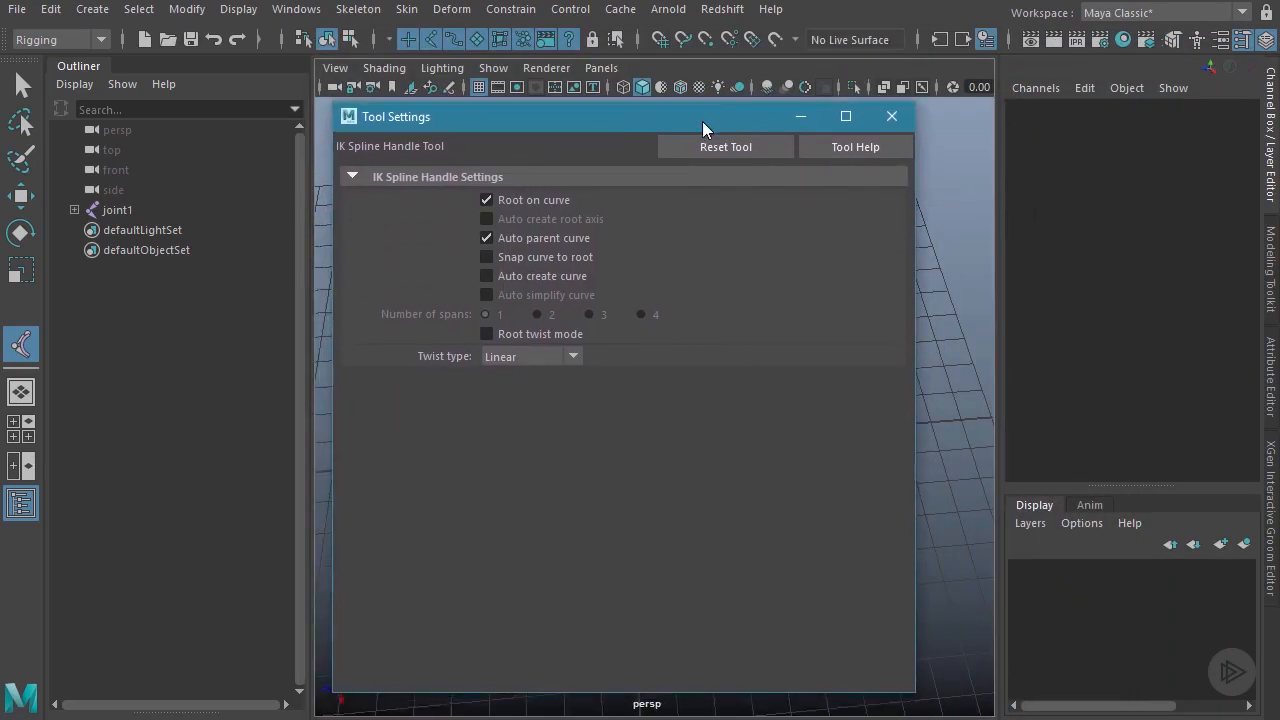
click(708, 151)
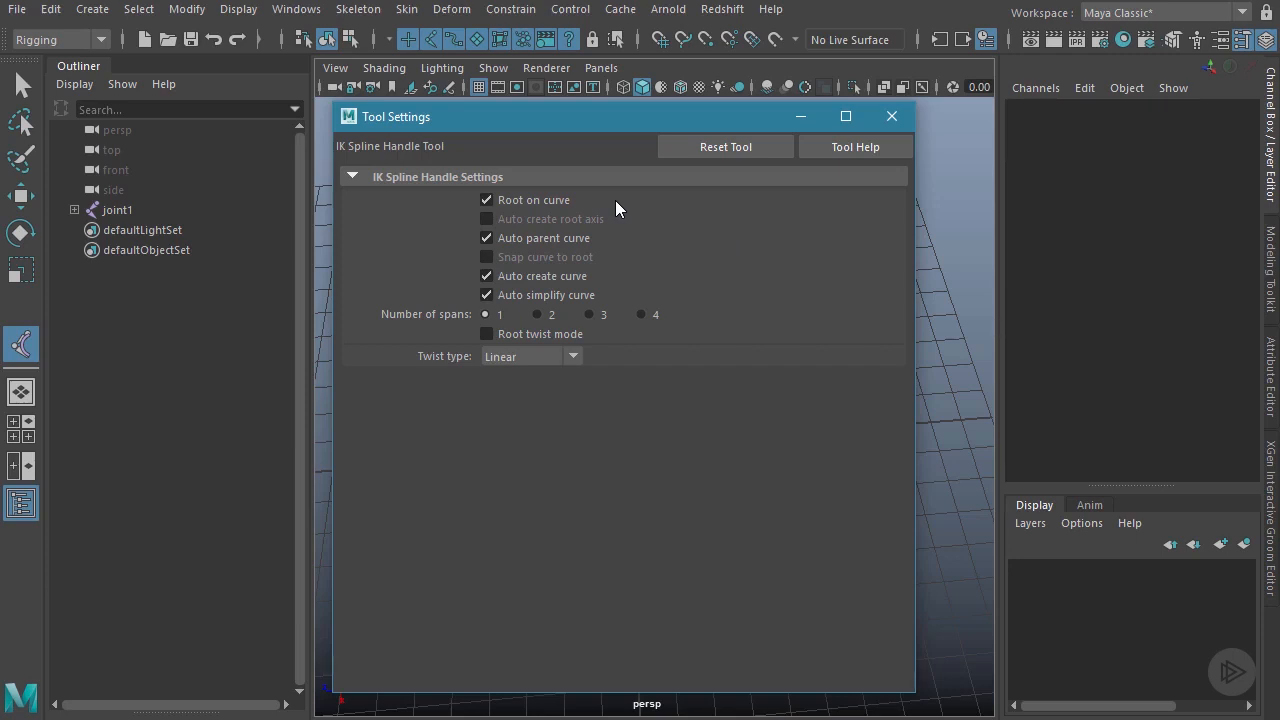
drag(586, 126, 733, 116)
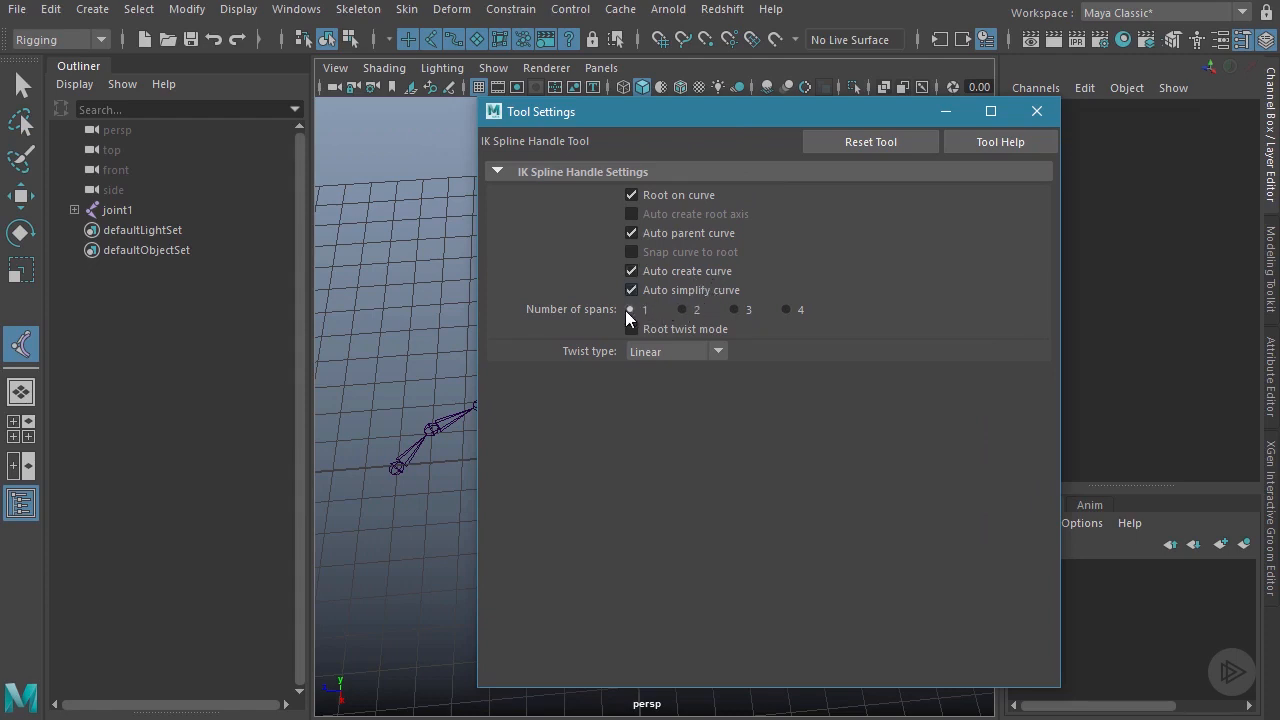
drag(682, 121, 819, 100)
alt+drag(580, 335, 433, 387)
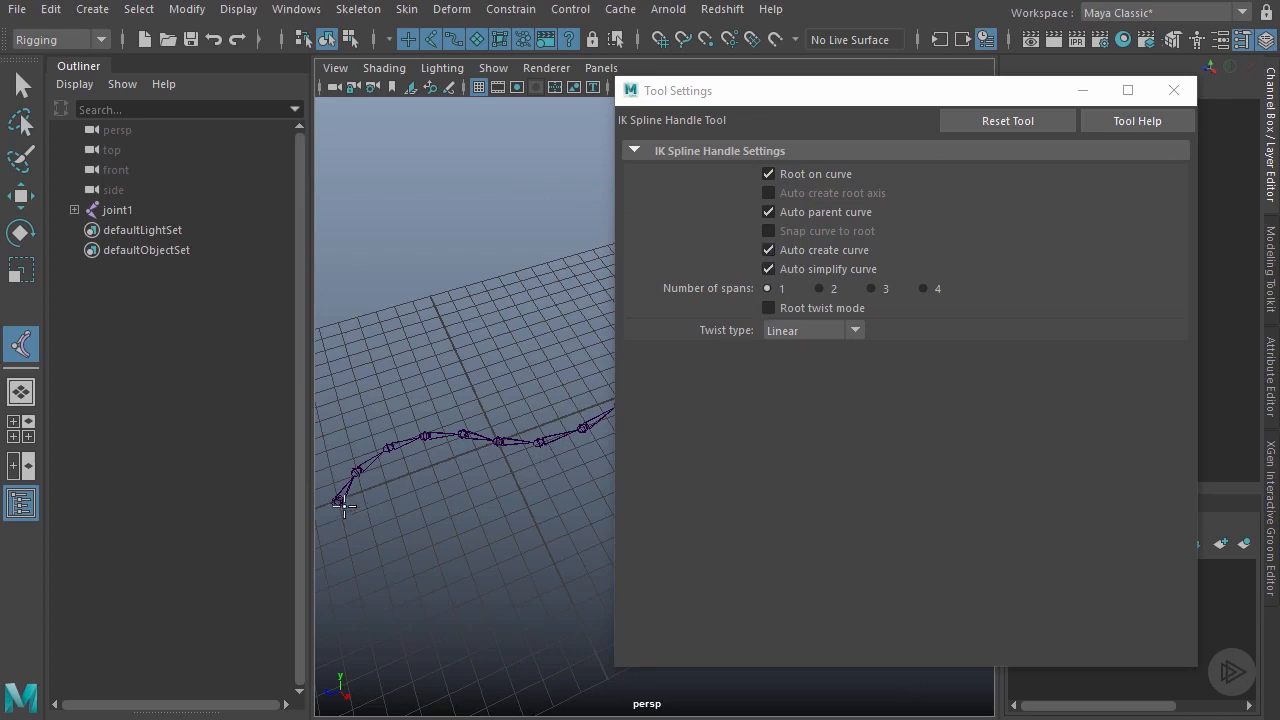
Step: Leave Auto create curve on and Auto simplify curve off, then close Tool Settings
click(799, 270)
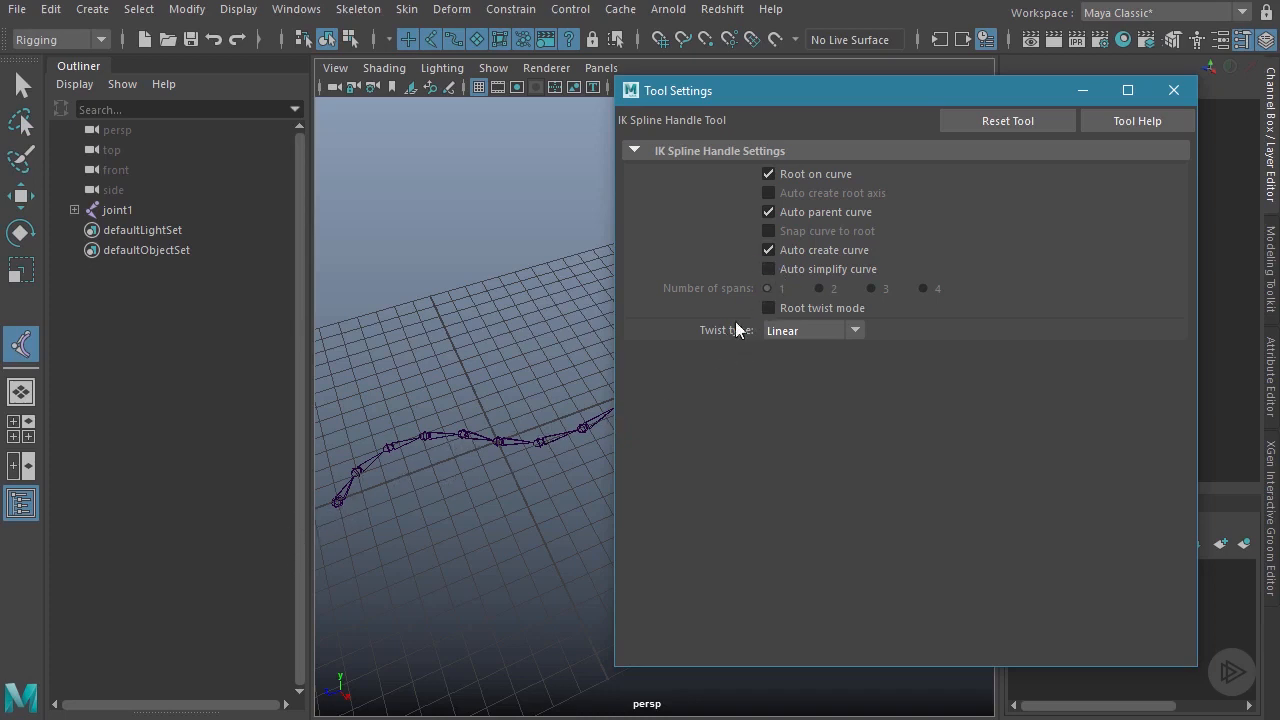
click(768, 269)
click(830, 271)
click(825, 250)
click(798, 253)
click(1174, 90)
alt+drag(584, 357, 423, 451)
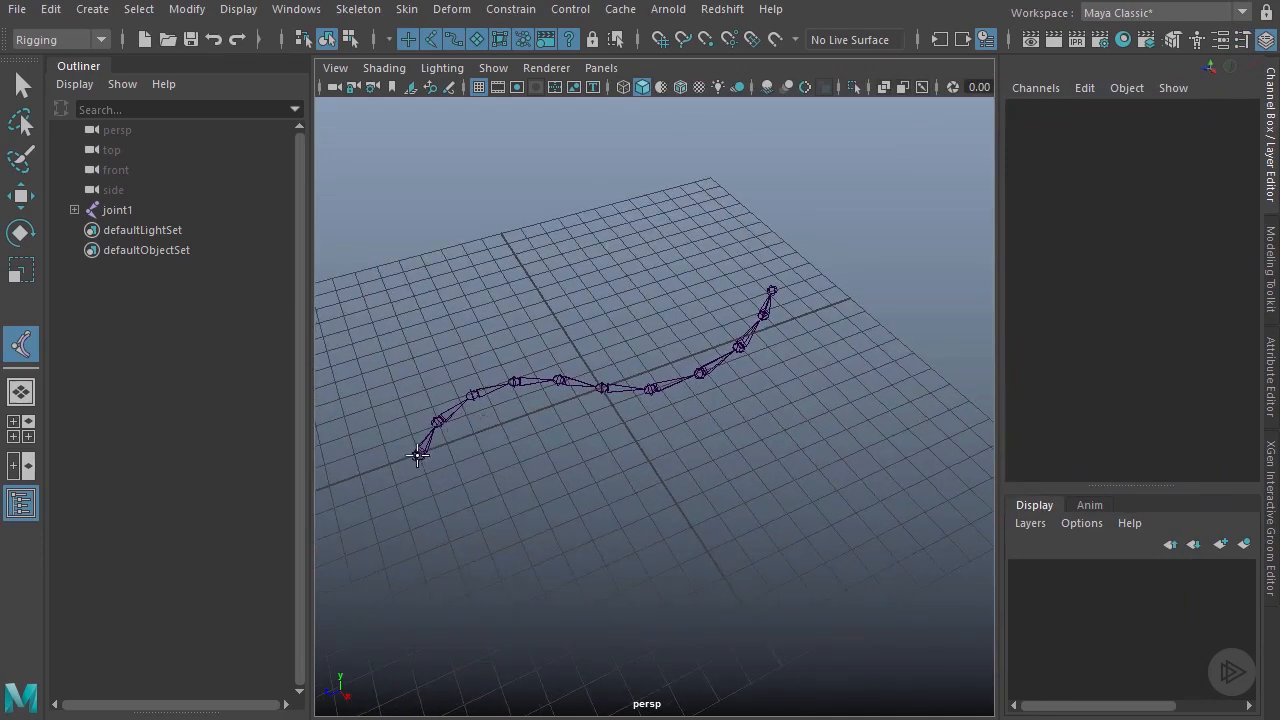
click(418, 455)
click(773, 289)
key(w)
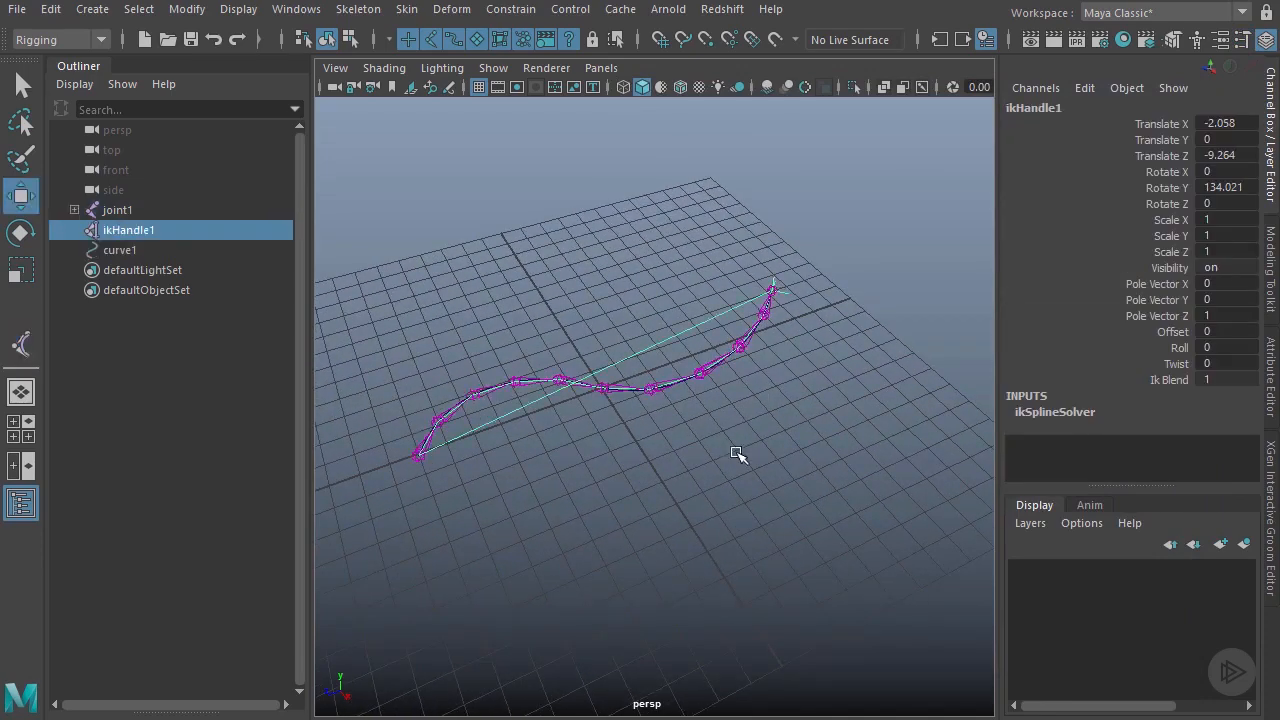
alt+drag(606, 514, 551, 443)
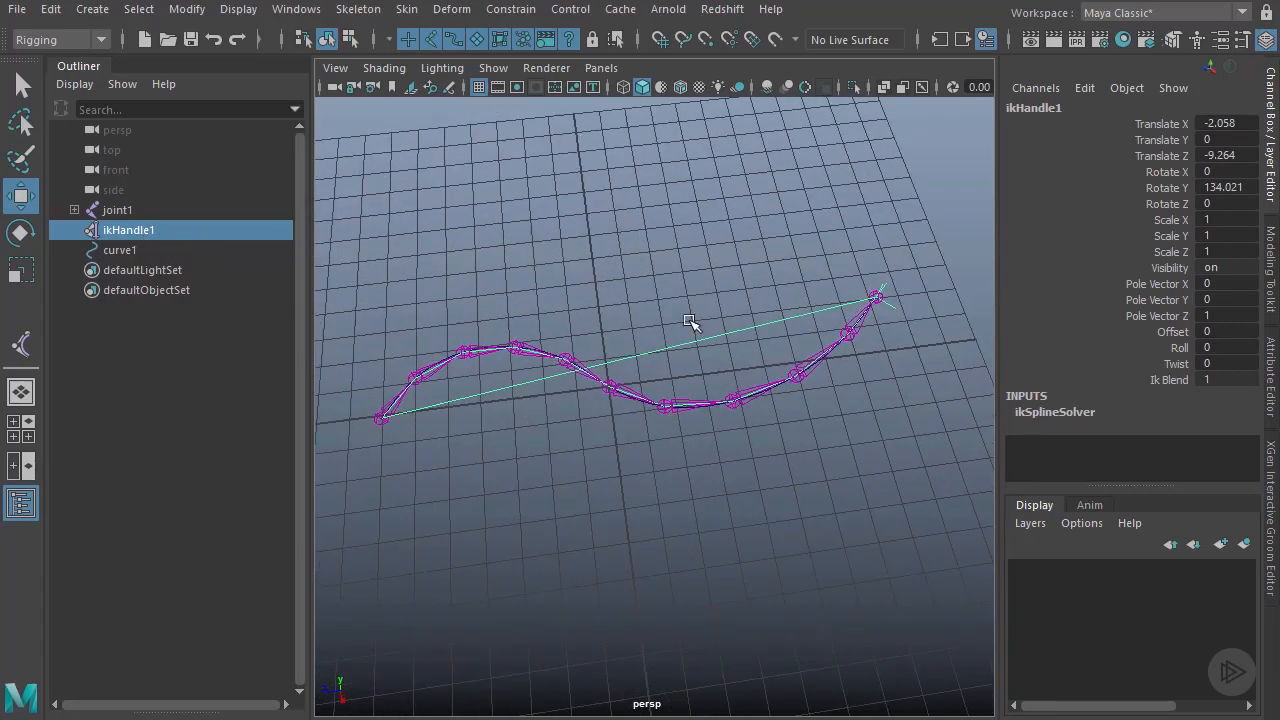
alt+drag(731, 346, 709, 334)
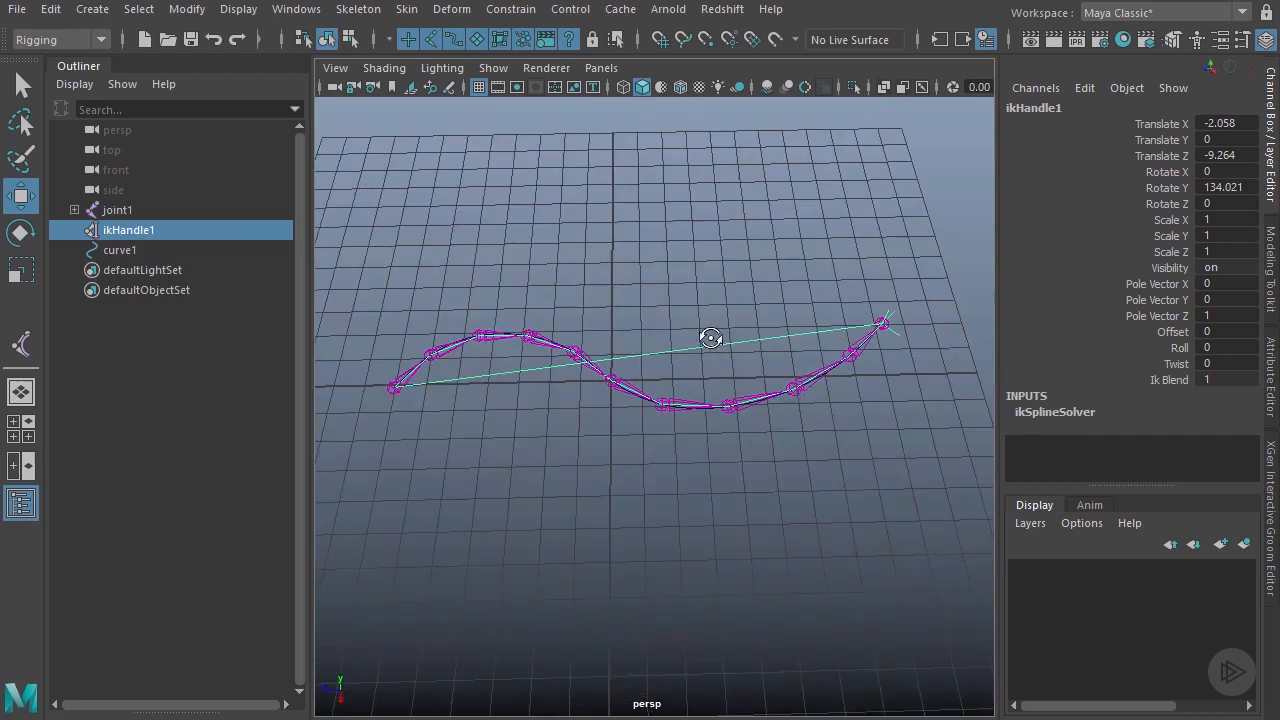
alt+drag(900, 358, 891, 335)
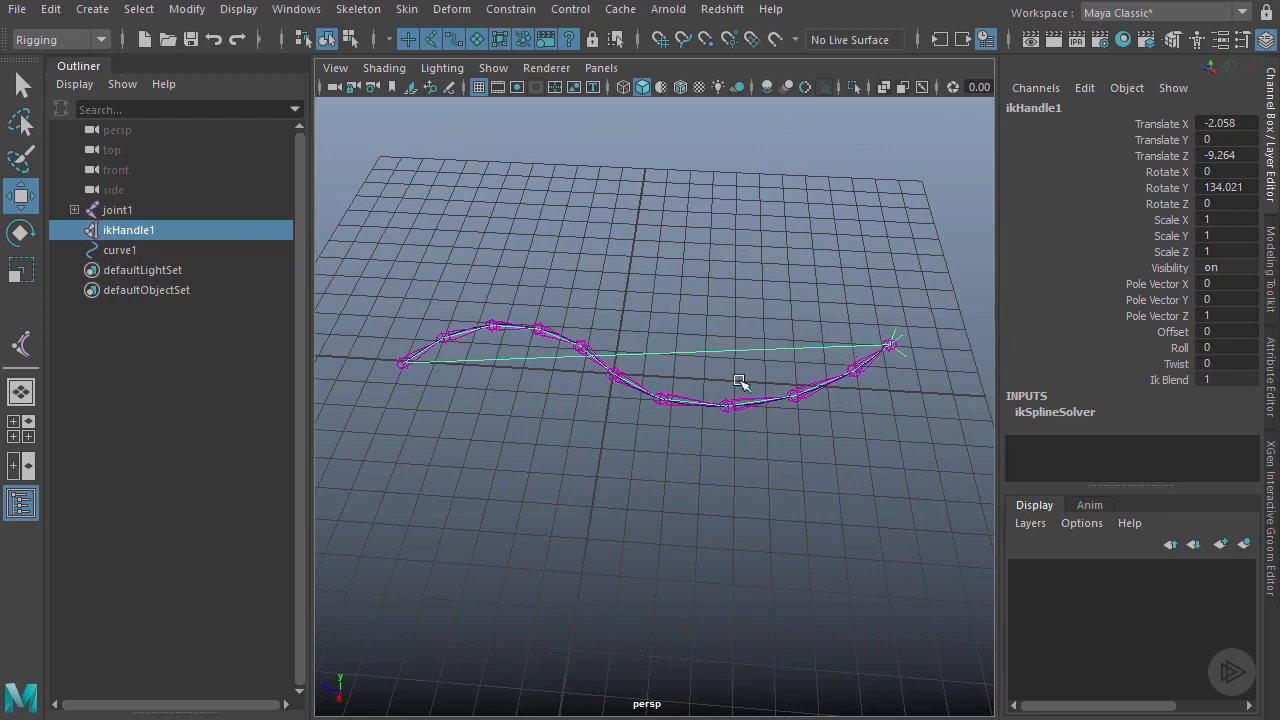
alt+drag(718, 394, 767, 392)
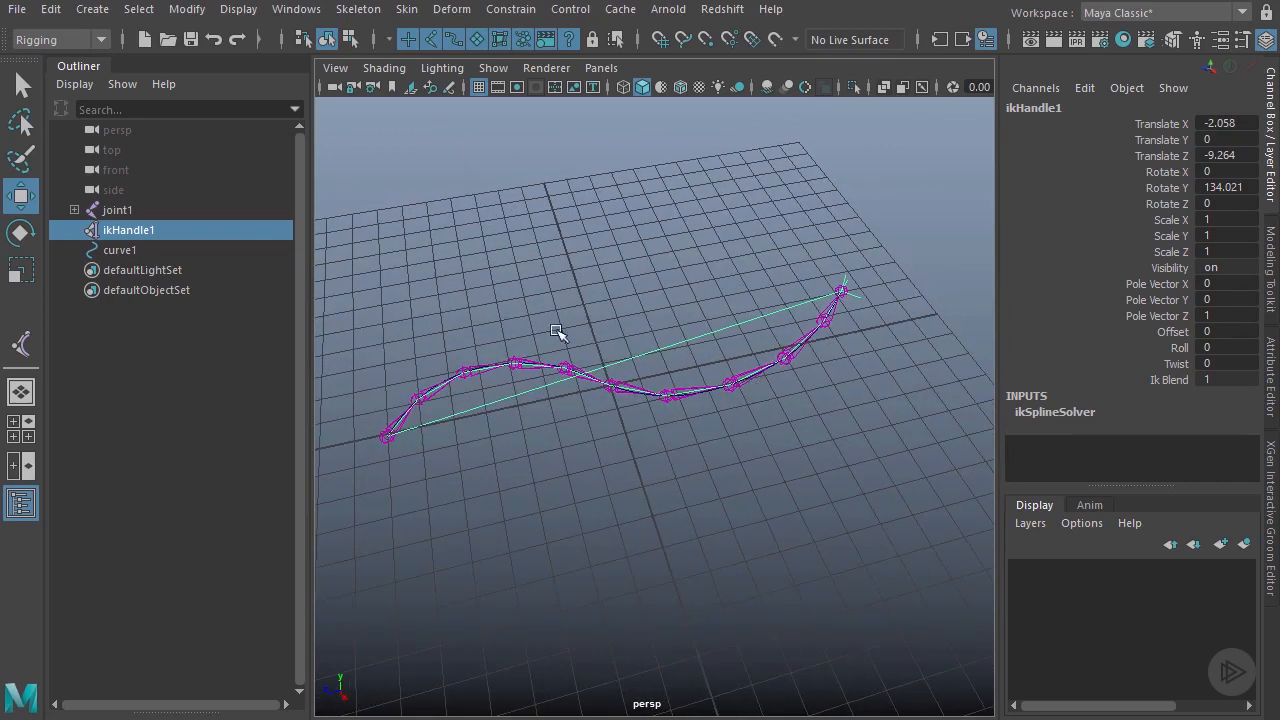
Step: Select curve1 in the Outliner, test-move it, and undo so it stays at the origin
click(122, 250)
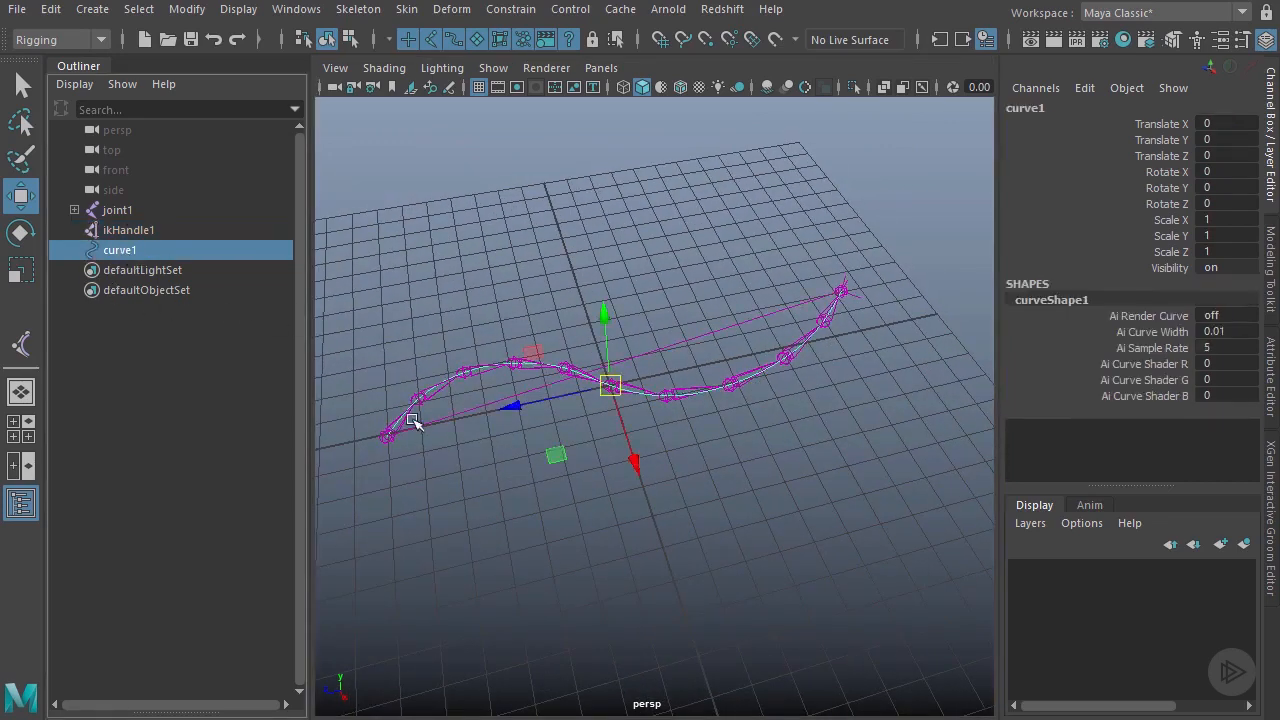
drag(605, 380, 591, 339)
key(ctrl+z)
Step: Marquee-select curve1 in the viewport and switch to control vertex selection mode
alt+drag(646, 402, 689, 451)
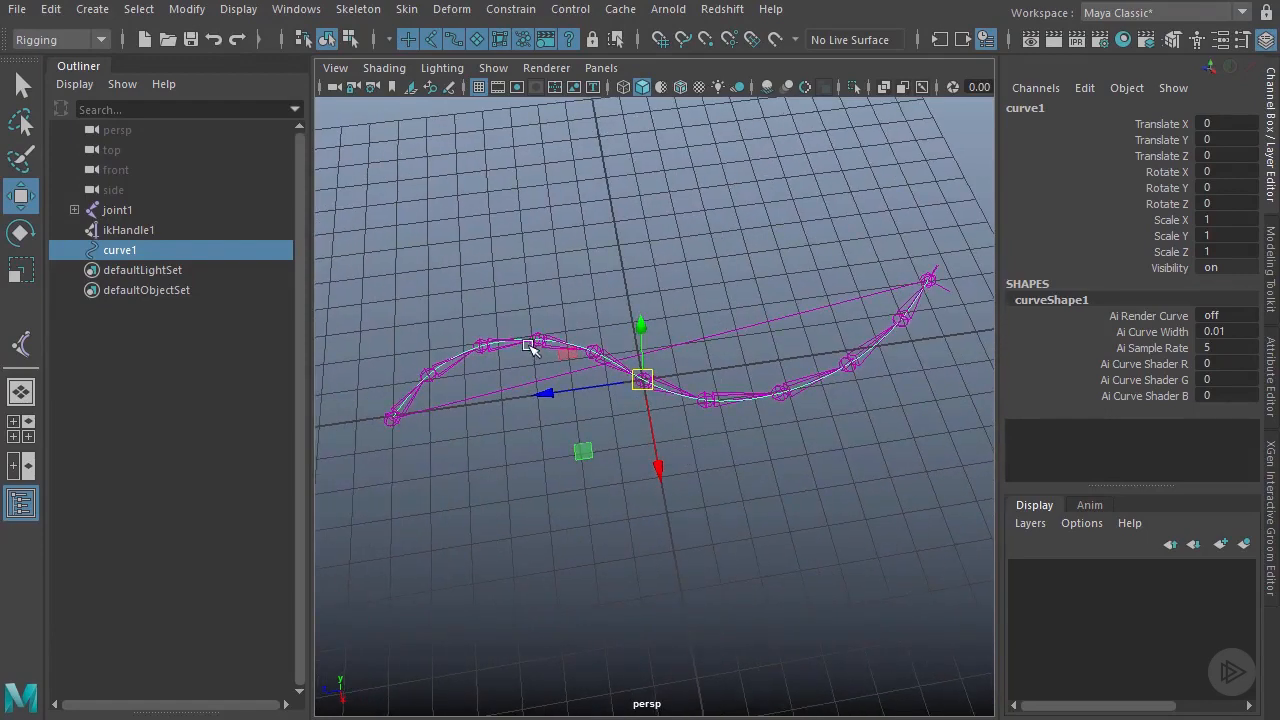
drag(550, 305, 545, 345)
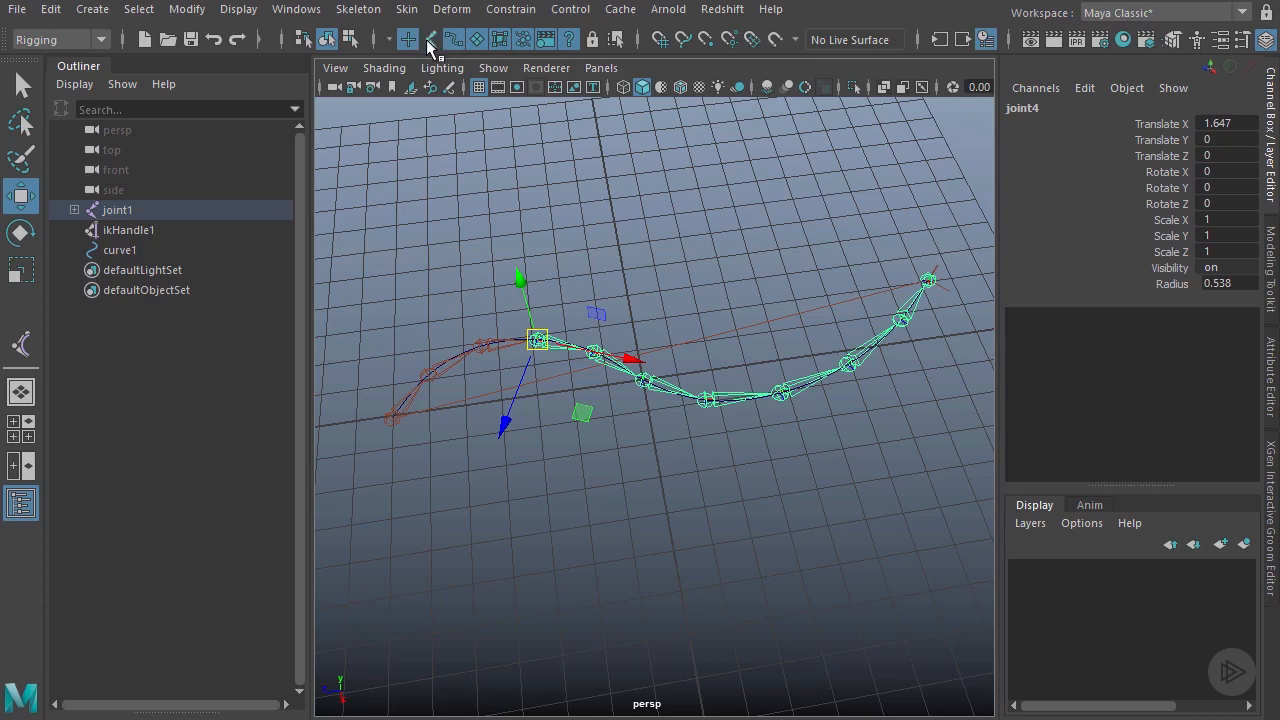
alt+middle_drag(480, 387, 557, 391)
scroll(557, 391, up, 3)
click(519, 236)
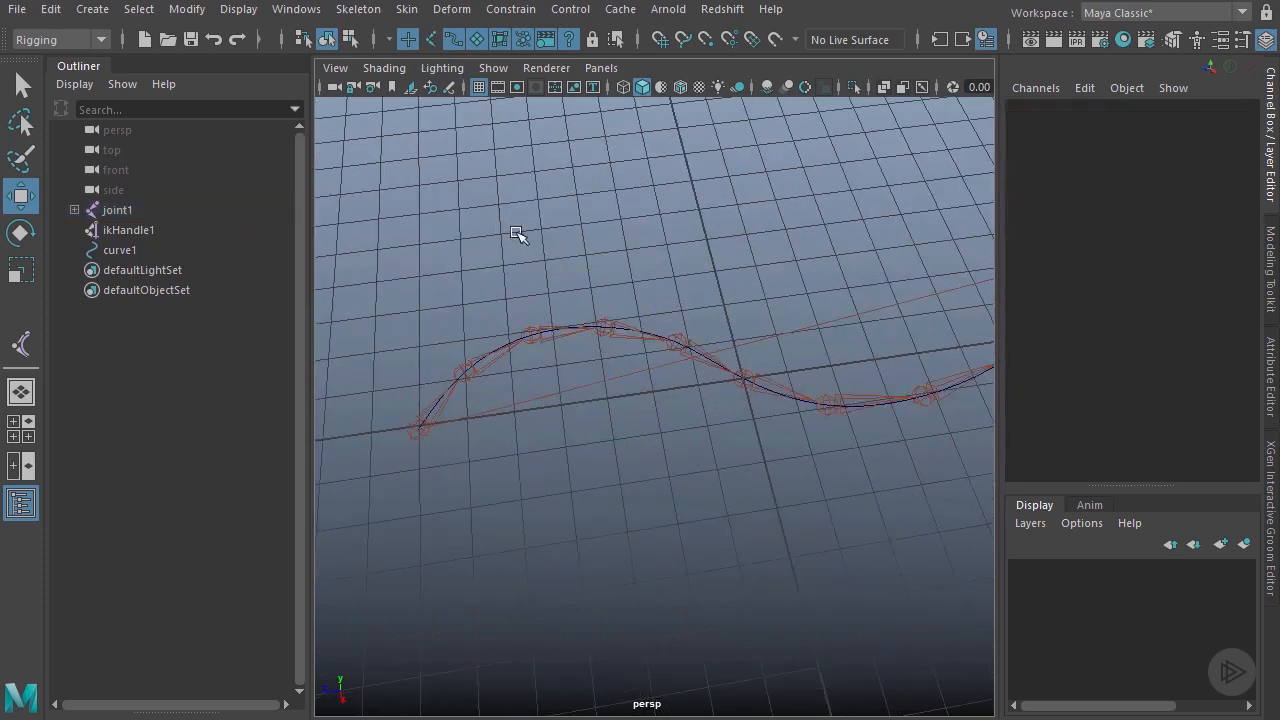
drag(520, 236, 580, 341)
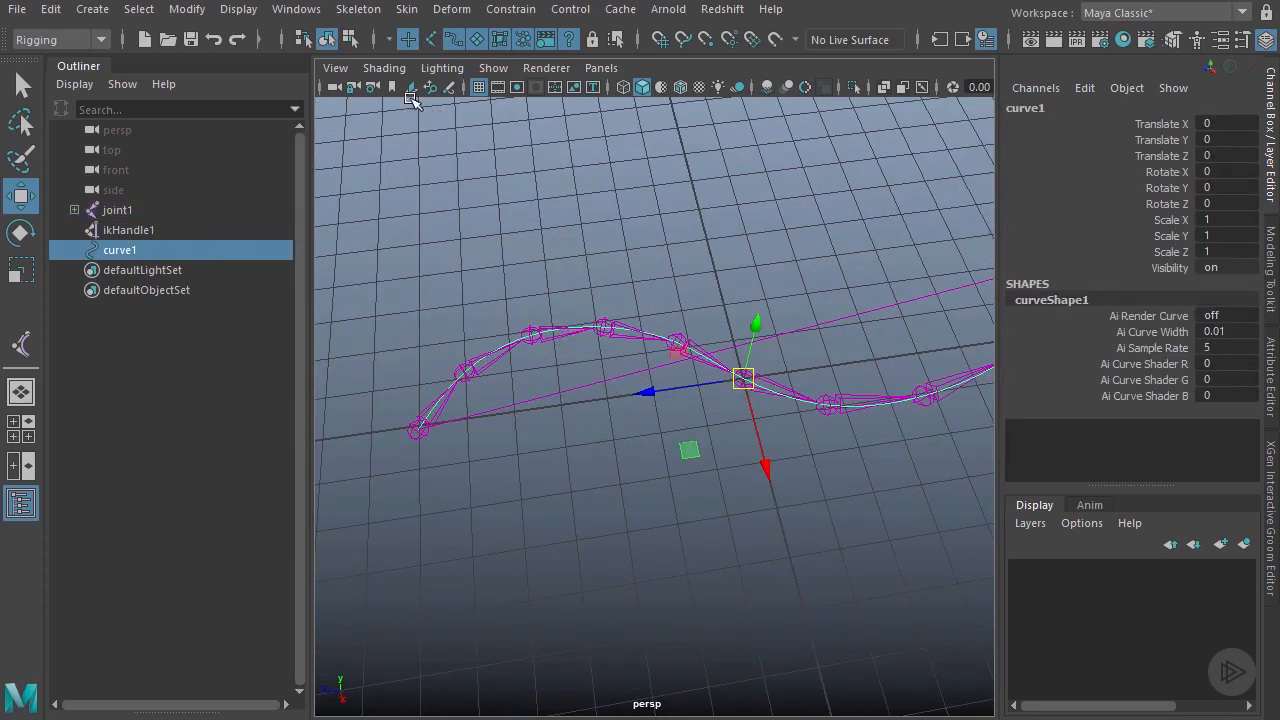
click(349, 40)
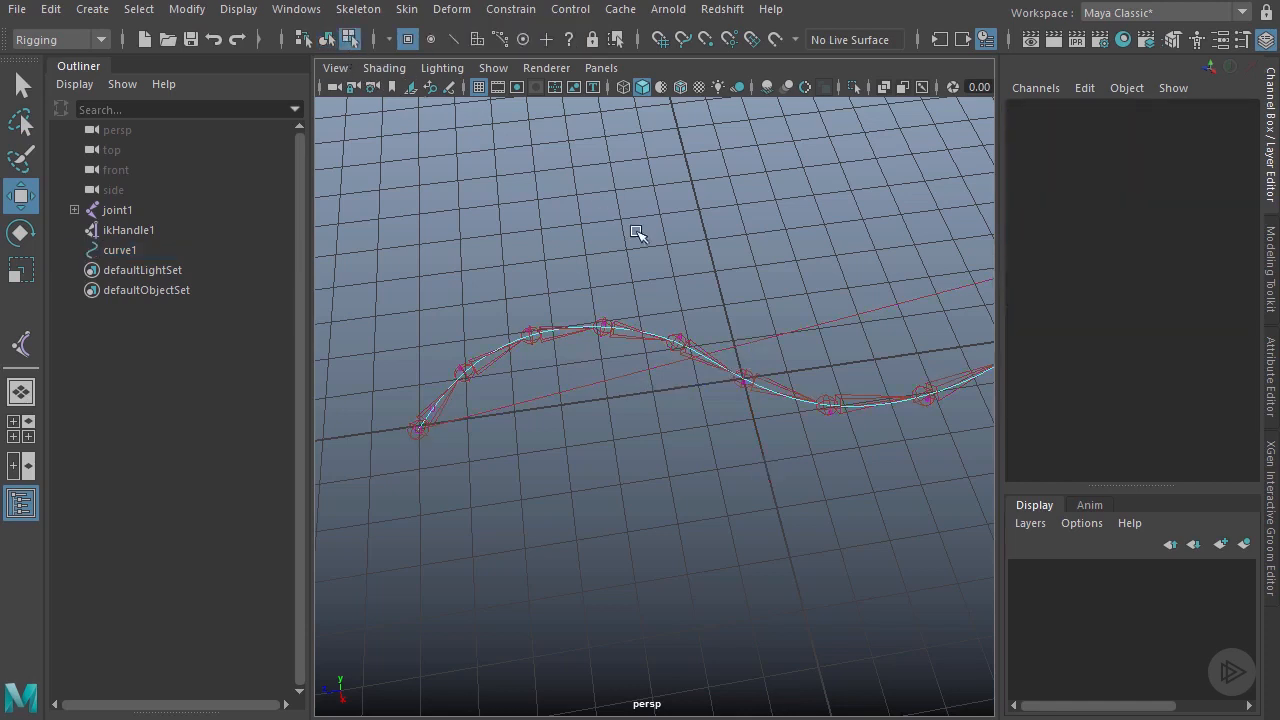
Step: Raise one curve CV, pull another left, and drag the bottom CV down-left to bend the chain
click(604, 325)
drag(620, 340, 611, 222)
alt+drag(610, 508, 494, 410)
drag(487, 362, 604, 459)
drag(537, 406, 501, 394)
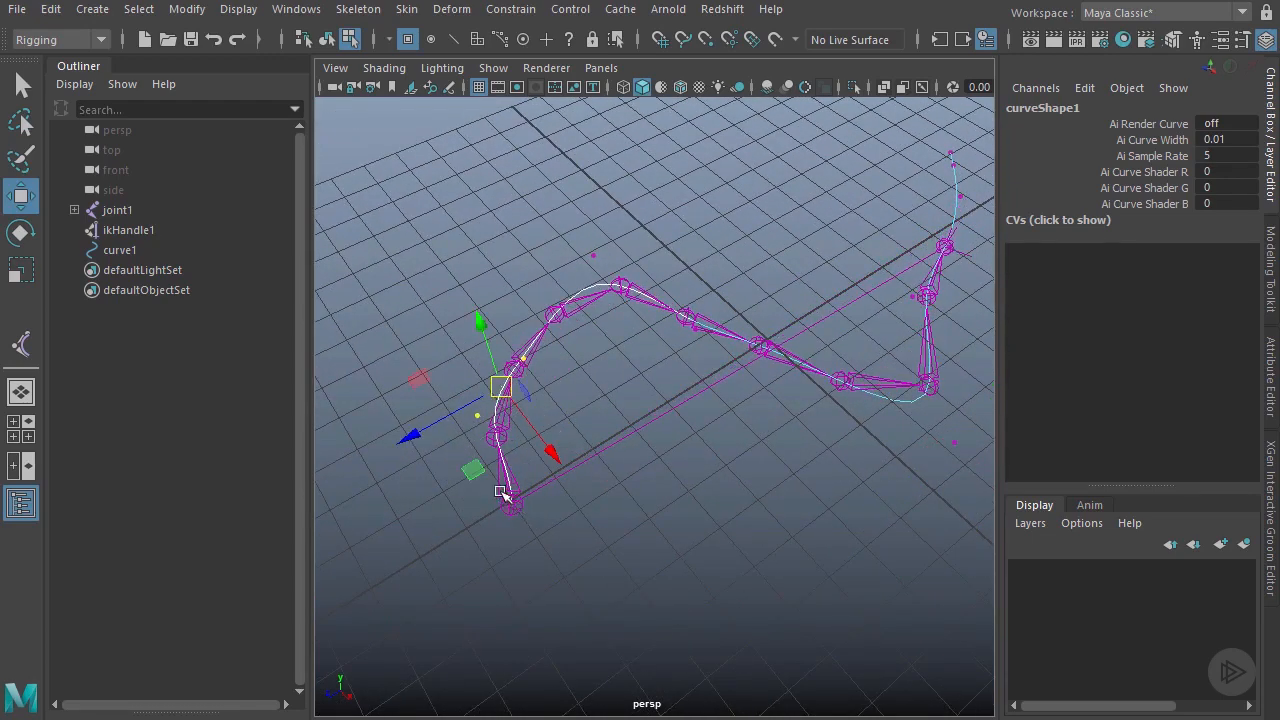
click(506, 501)
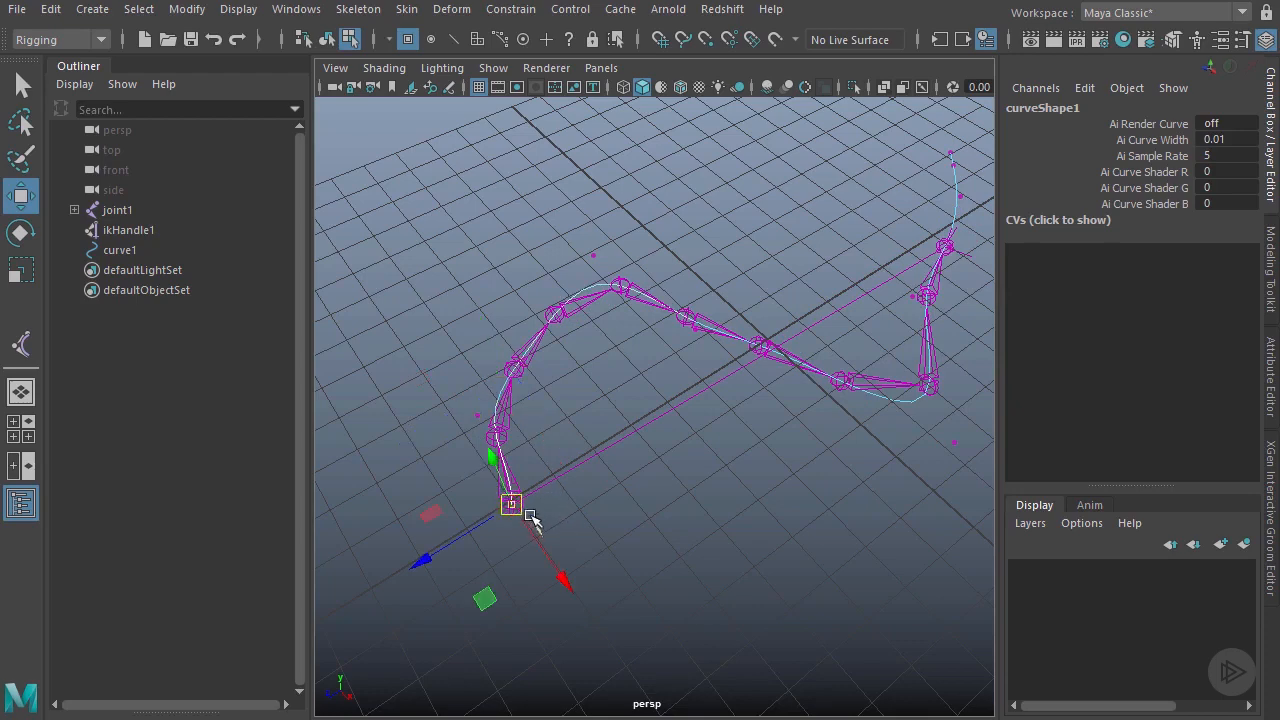
drag(513, 510, 397, 590)
scroll(680, 435, down, 2)
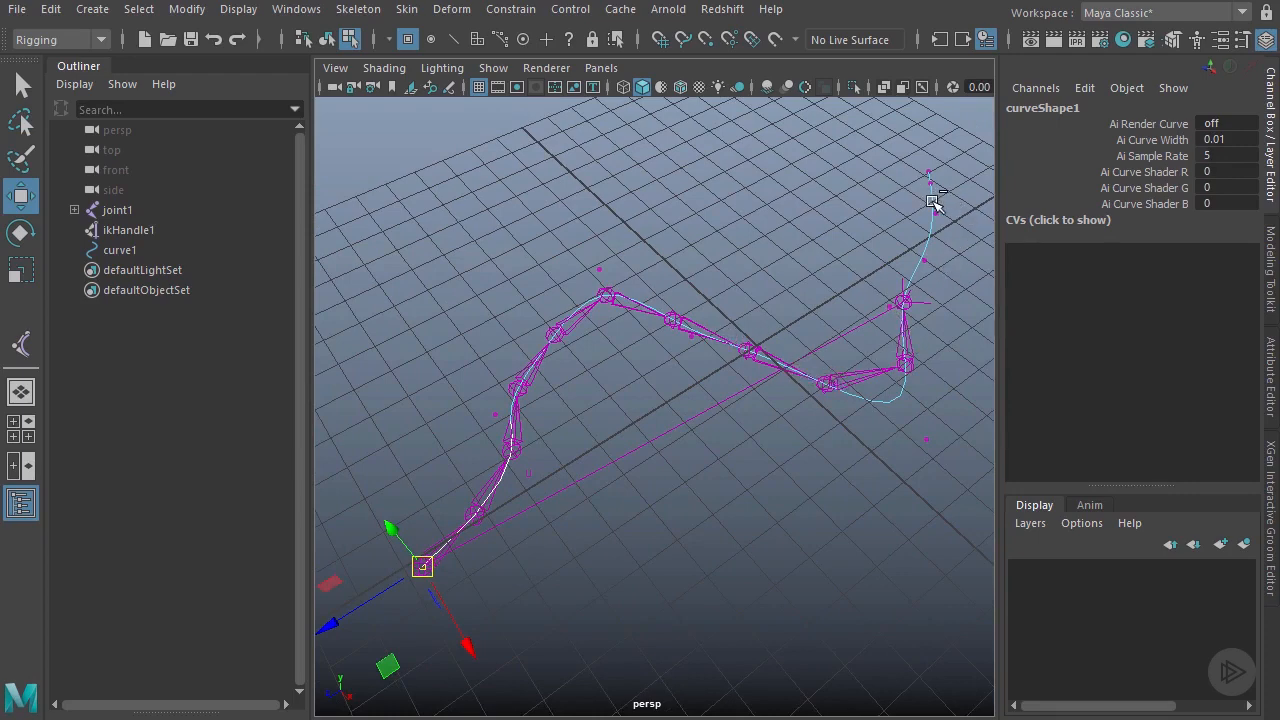
Step: Move the CVs near the chain's far end right, down and up to shape its raised end
alt+drag(931, 200, 869, 309)
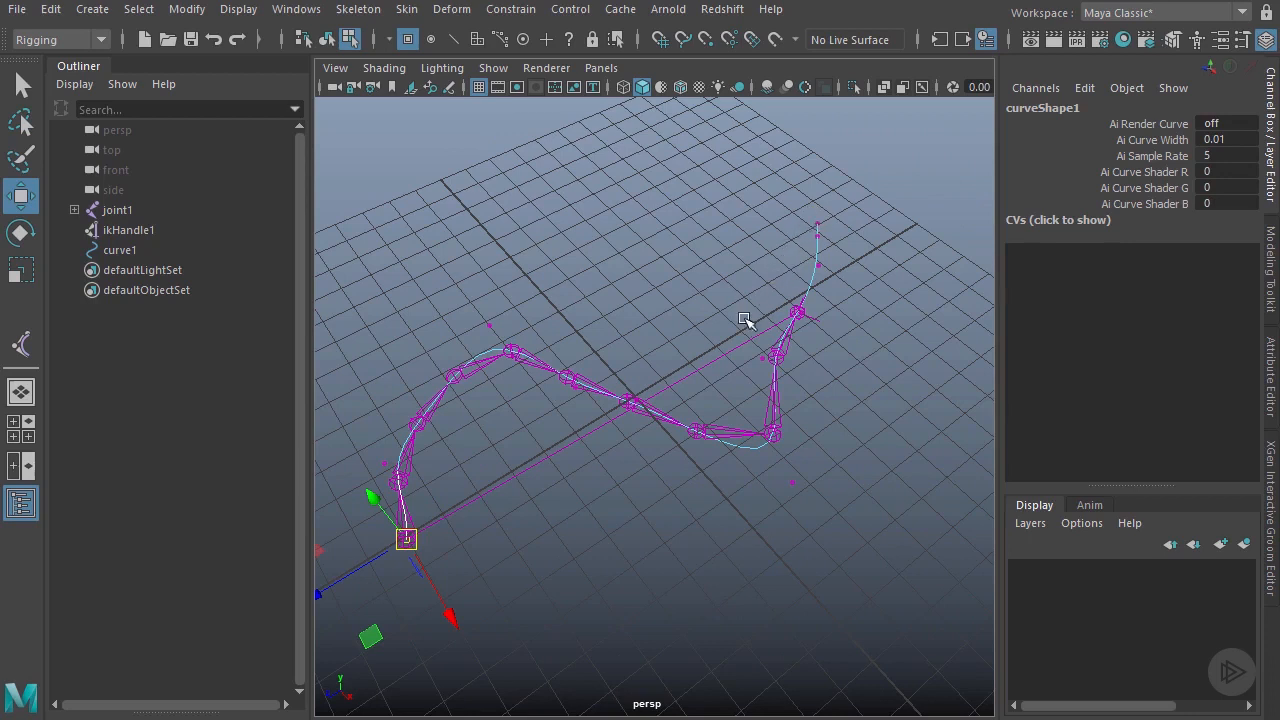
click(775, 373)
drag(766, 441, 829, 500)
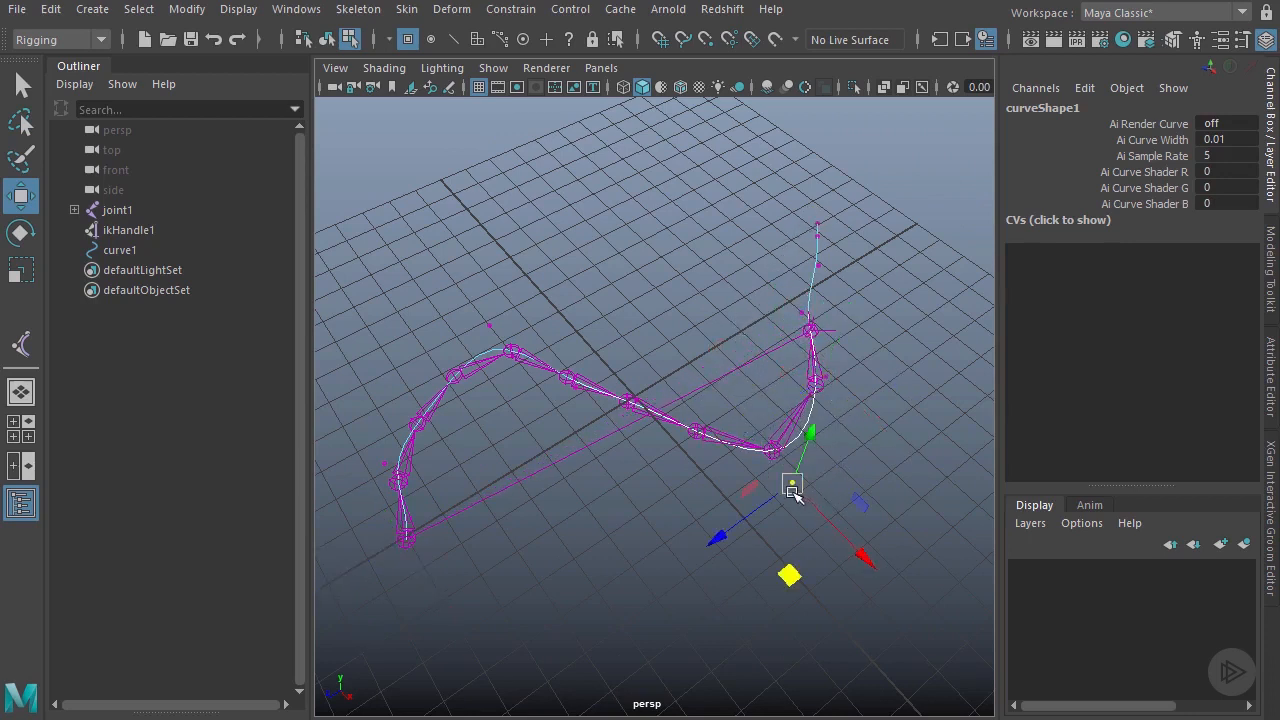
drag(789, 570, 780, 492)
drag(812, 361, 795, 443)
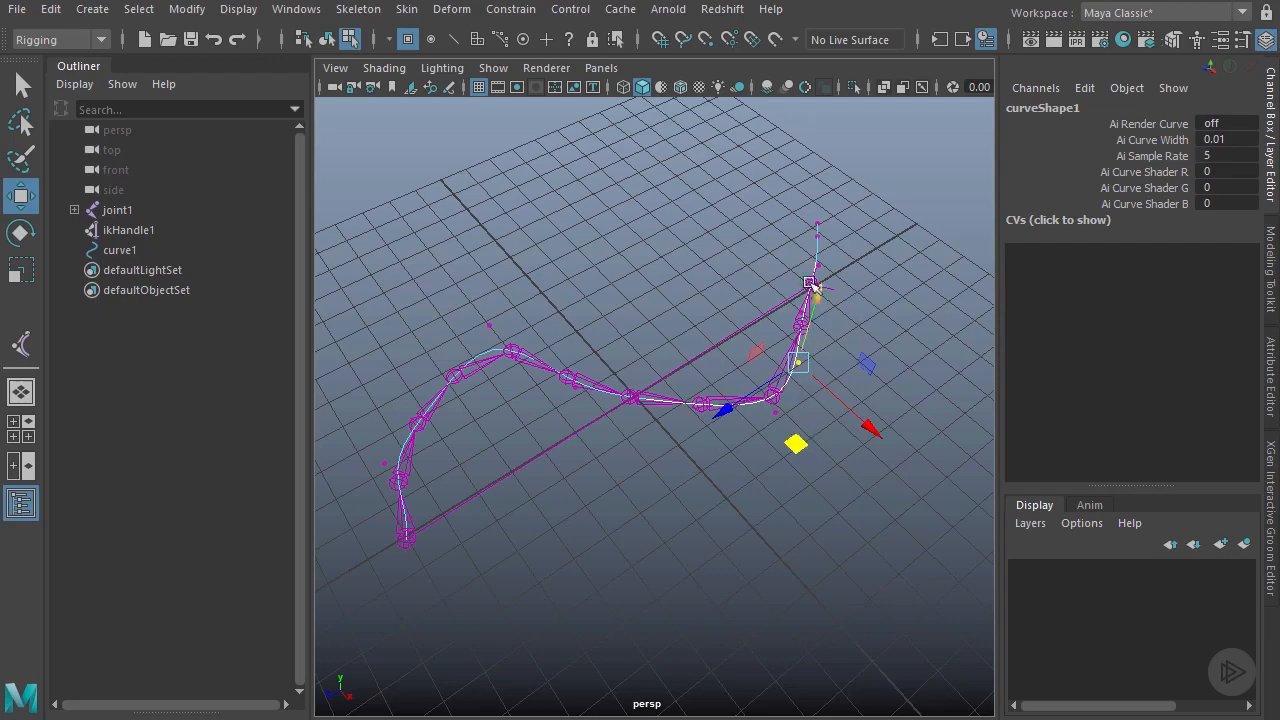
alt+drag(724, 476, 758, 436)
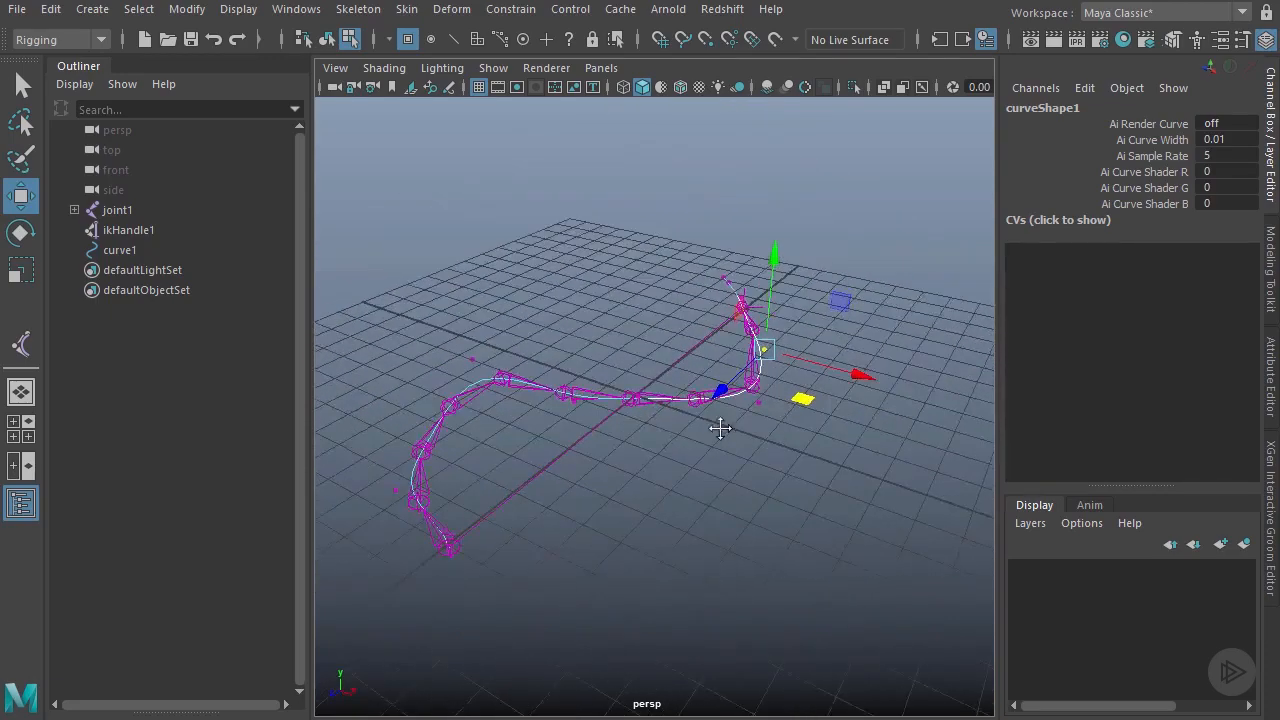
alt+middle_drag(721, 429, 731, 436)
alt+right_drag(731, 436, 747, 442)
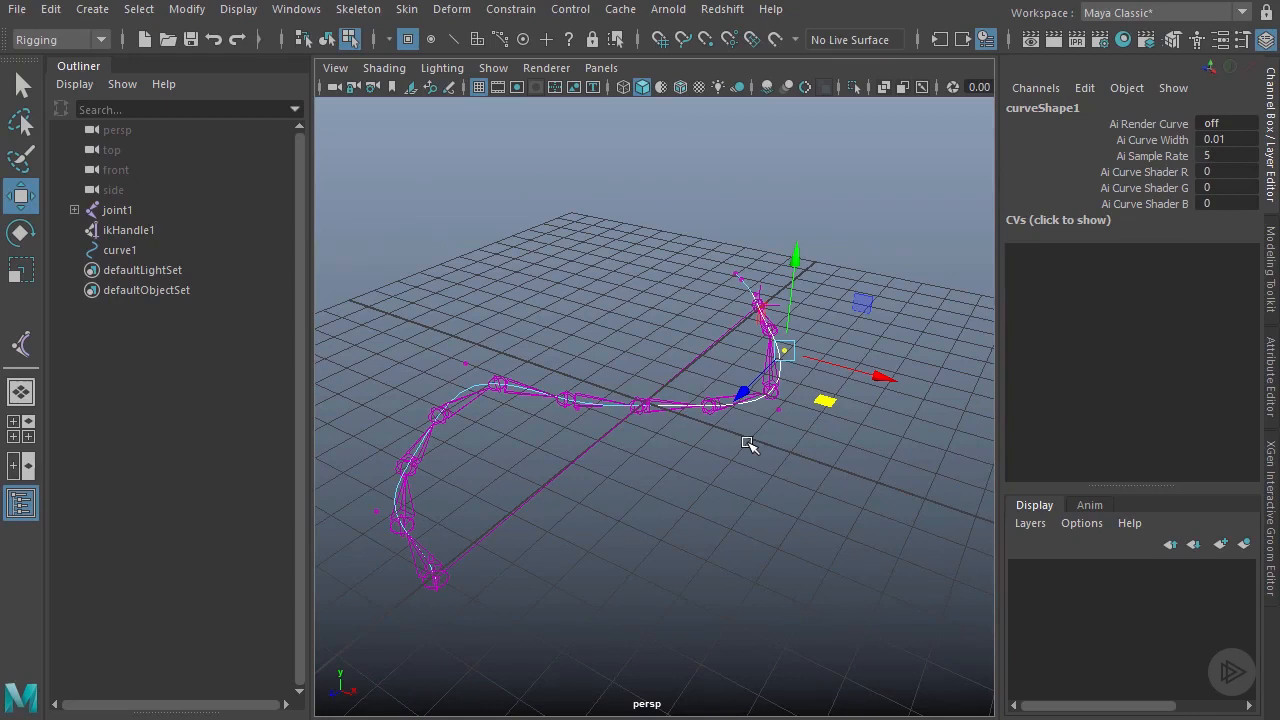